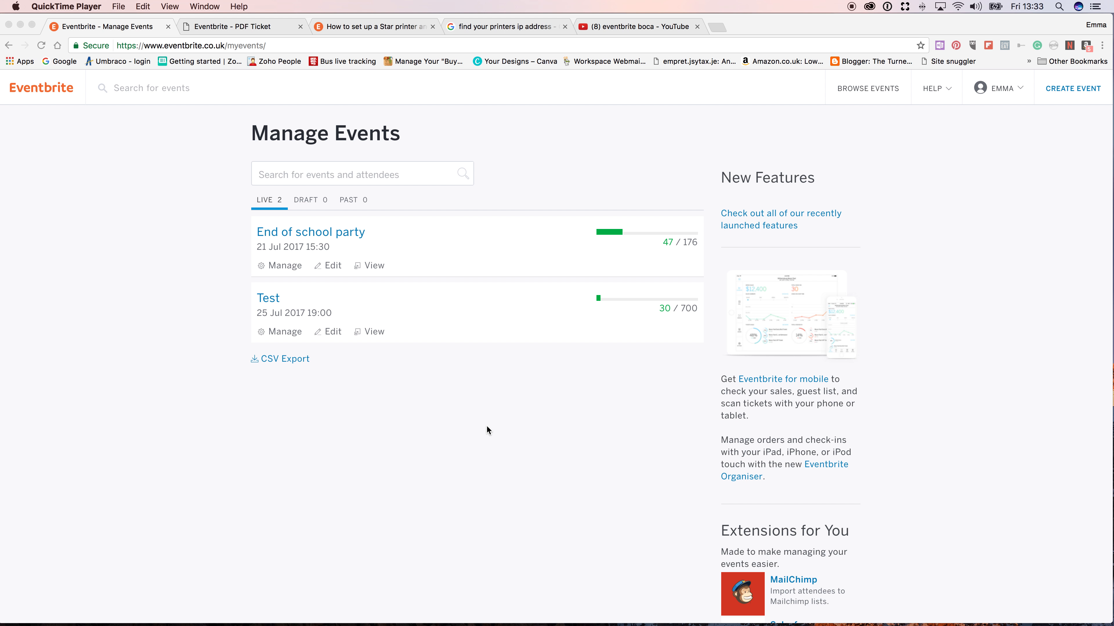
- Open the discount and access codes page of the Test event
left_click(269, 304)
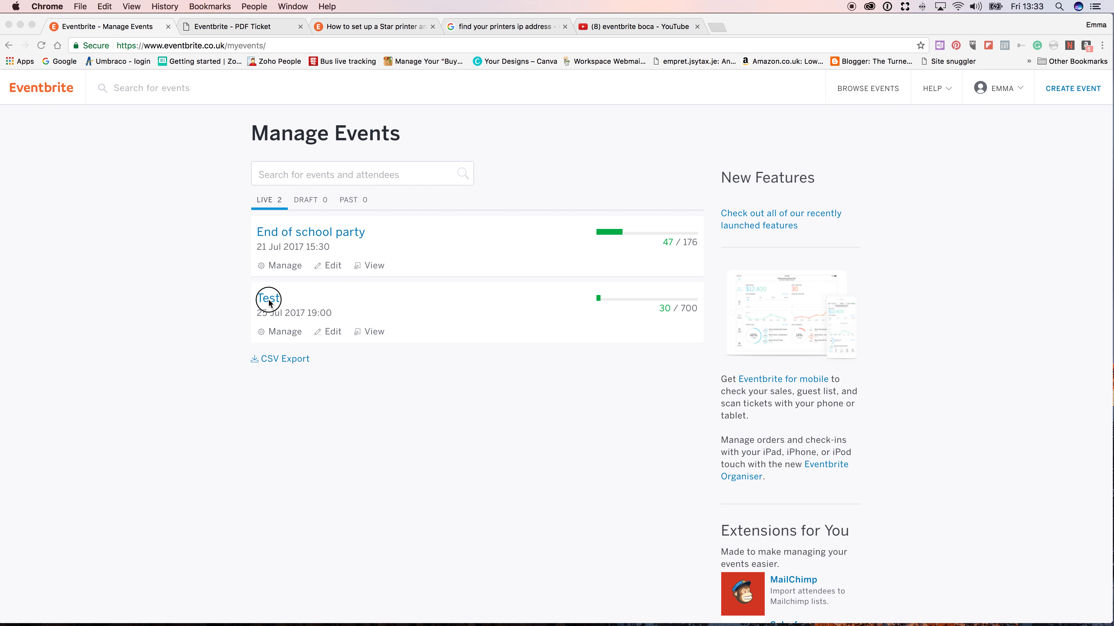
left_click(270, 302)
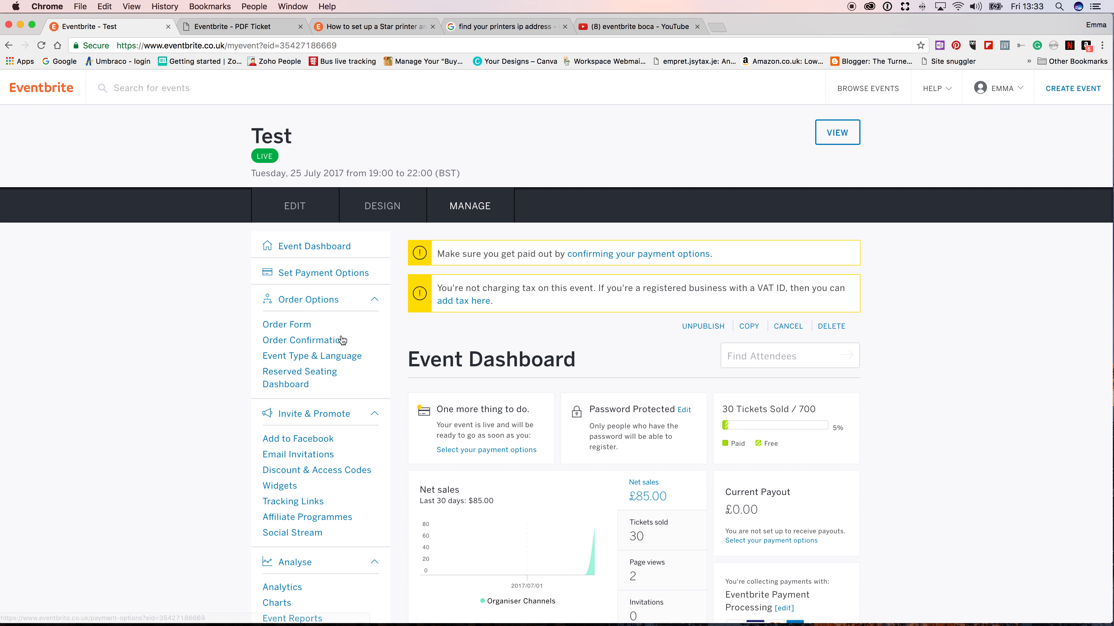
left_click(320, 471)
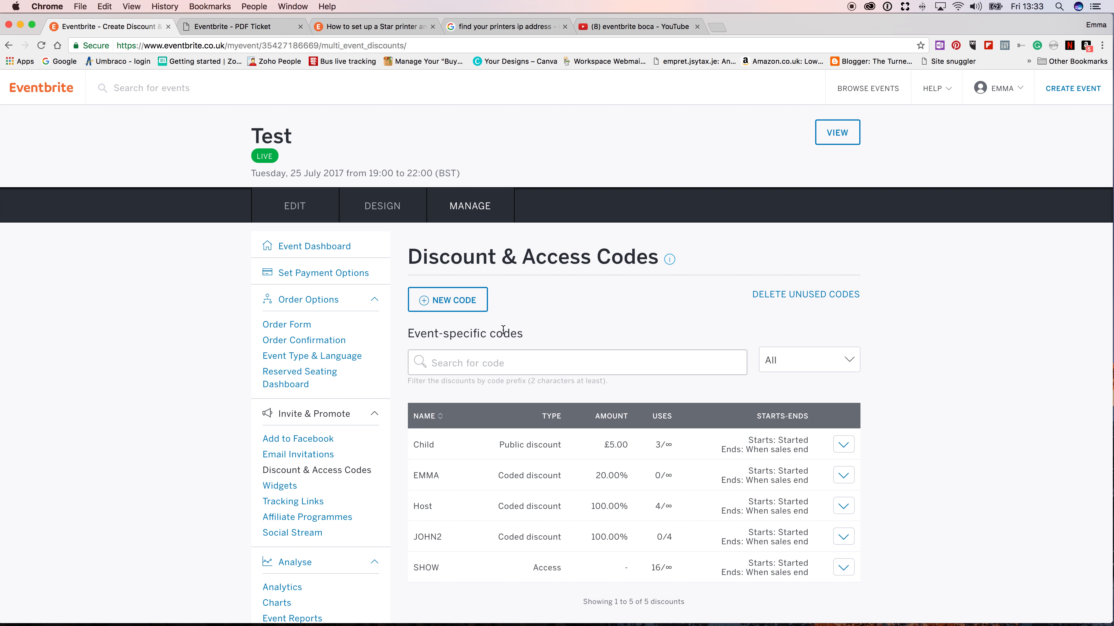
- Start a new coded discount for this event only, applying it to Ticket 1 and Ticket 2
left_click(457, 301)
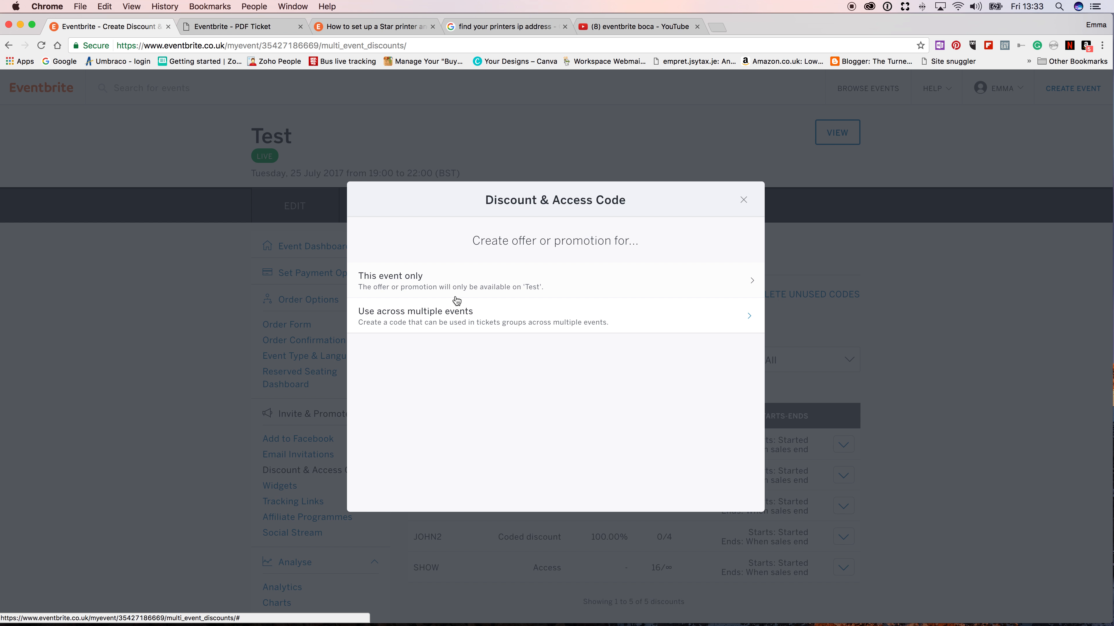
left_click(448, 284)
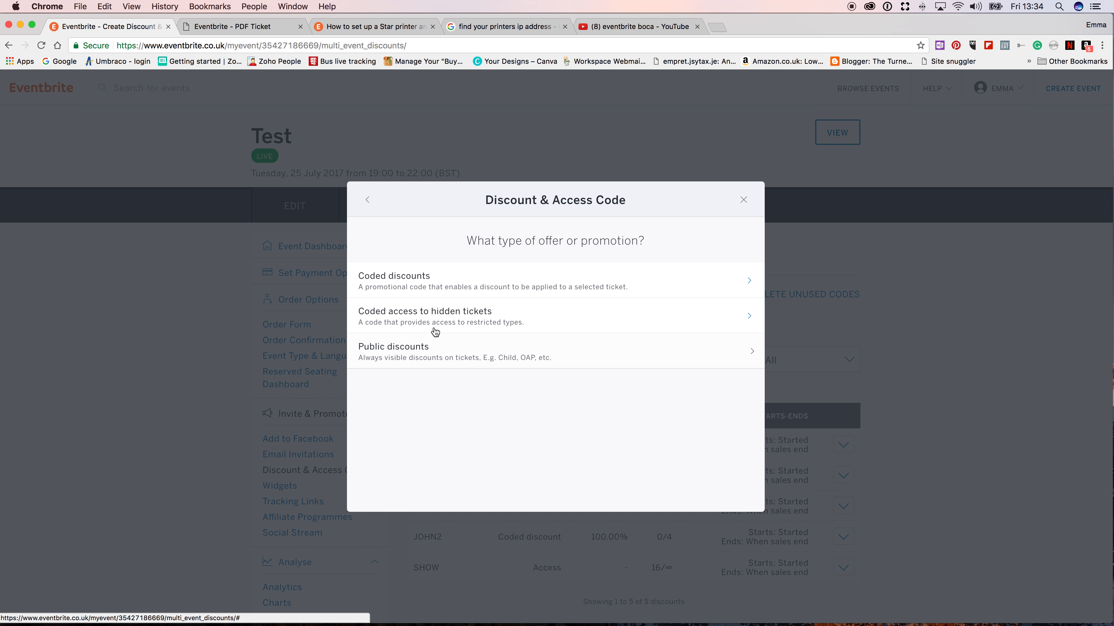
left_click(435, 283)
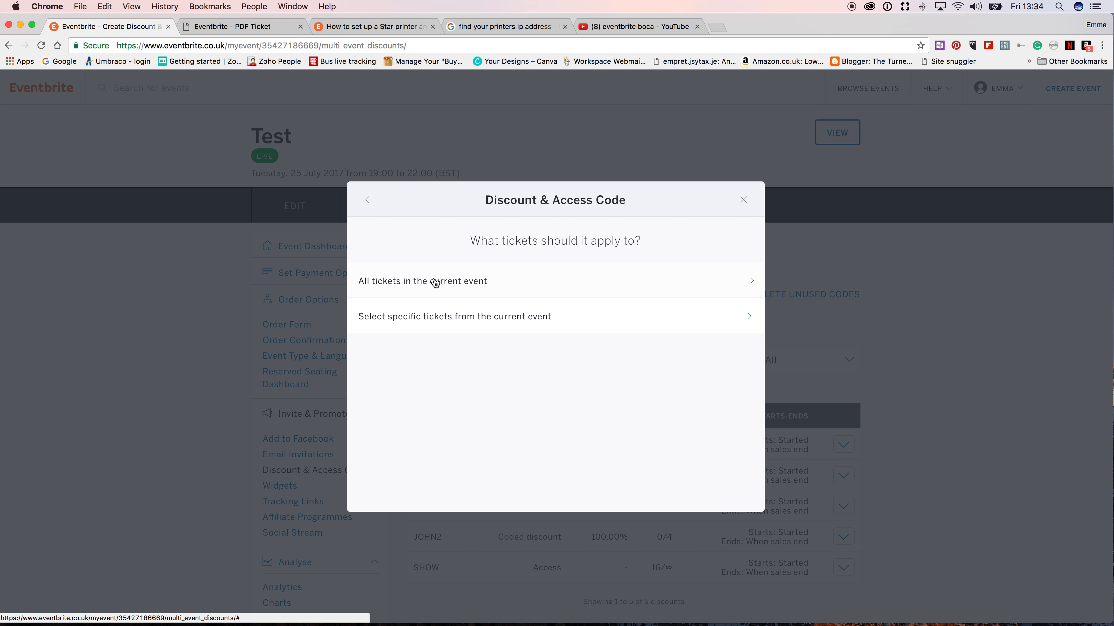
left_click(434, 318)
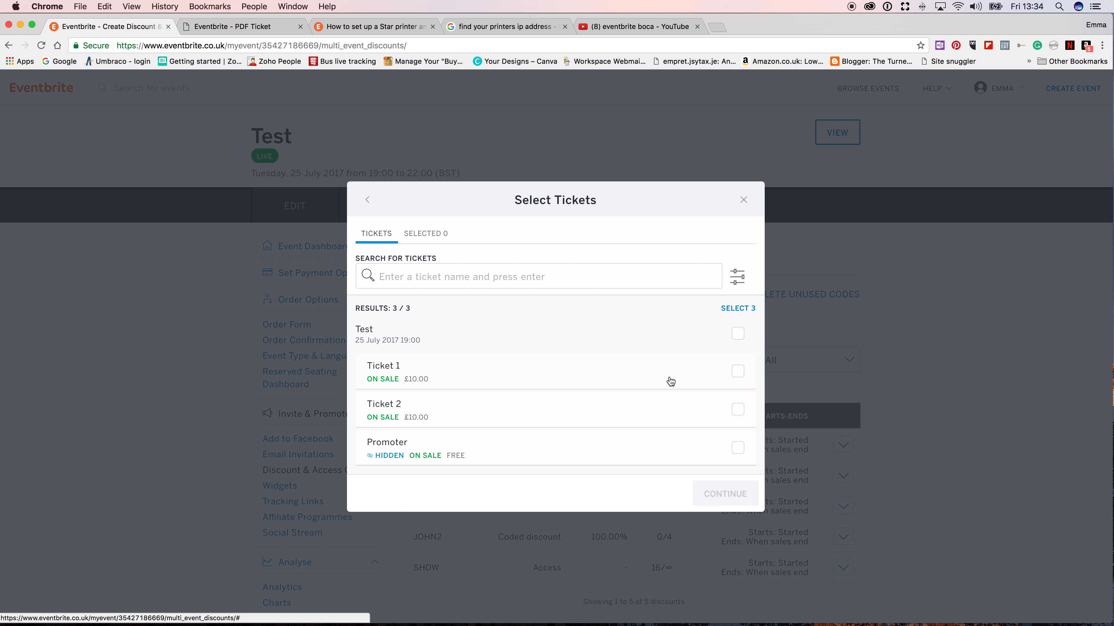
left_click(738, 372)
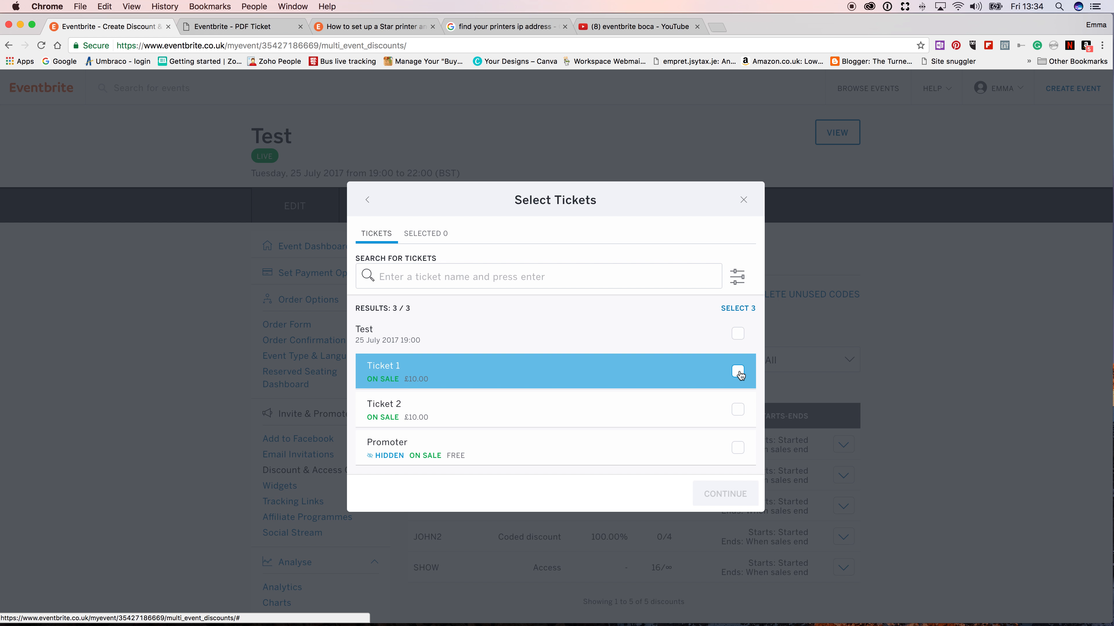
left_click(739, 410)
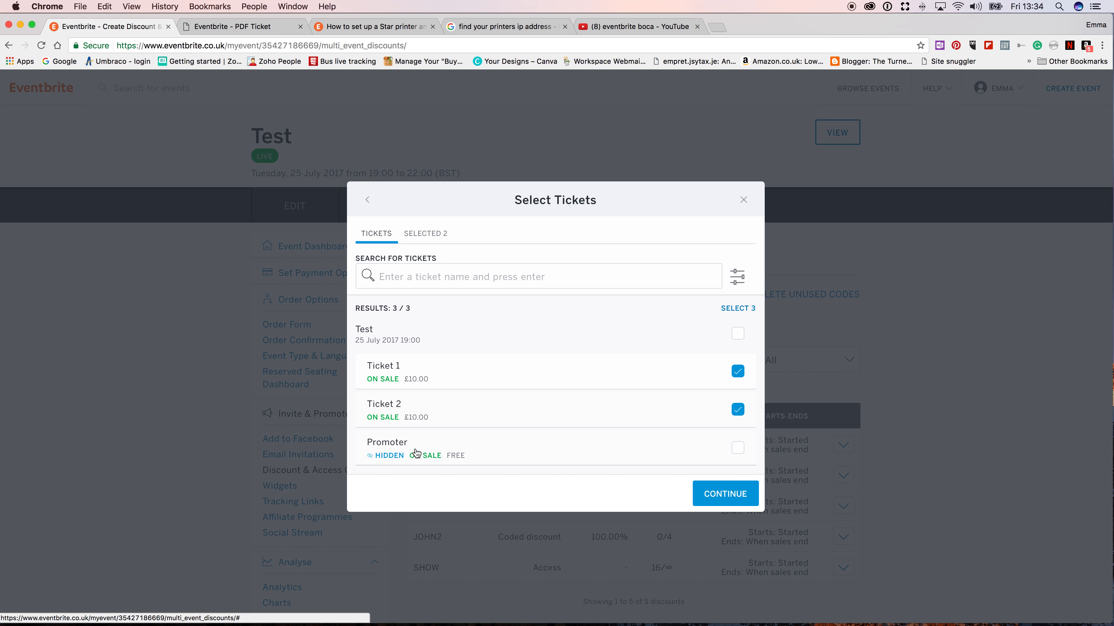
left_click(720, 495)
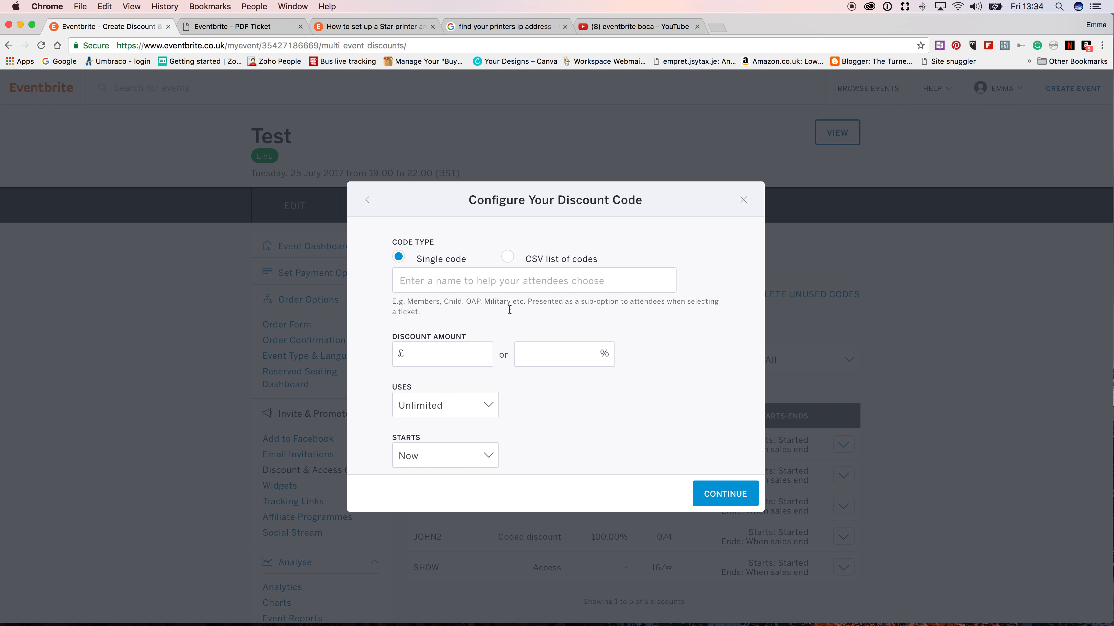
- Name the single code Volunteer, set its discount to 100%, and save it with unlimited uses
left_click(441, 282)
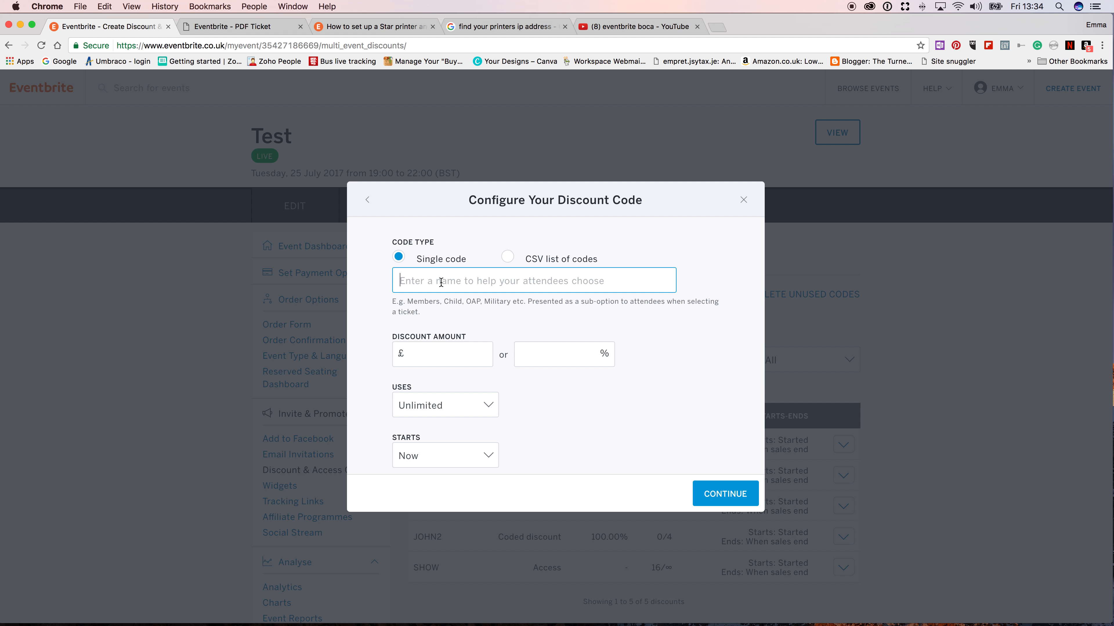
type("Volunteer")
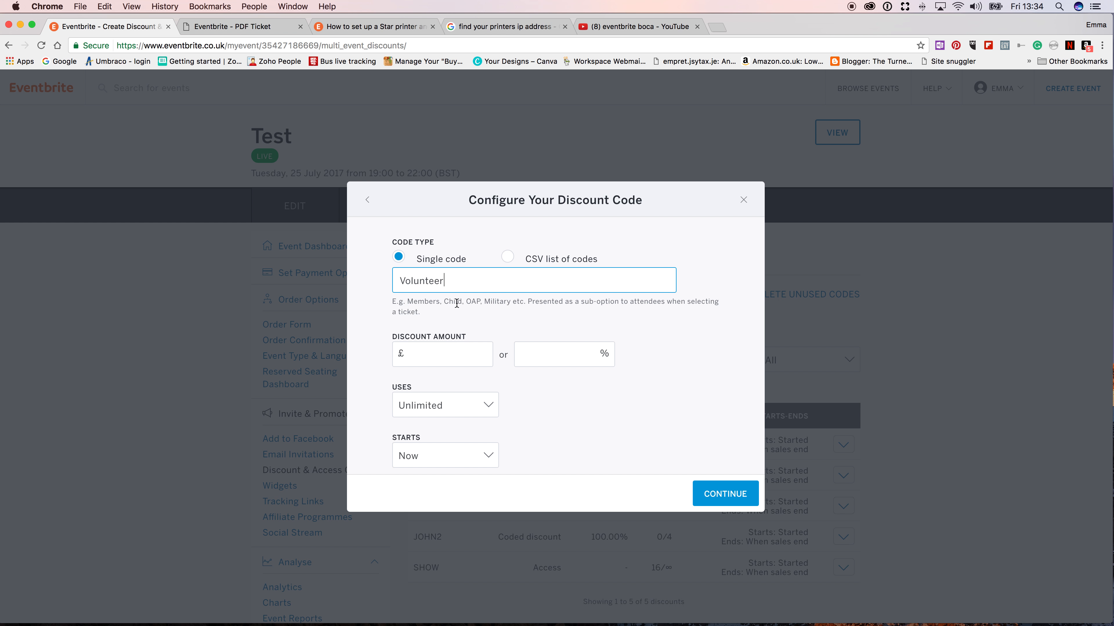
left_click(536, 353)
type("100")
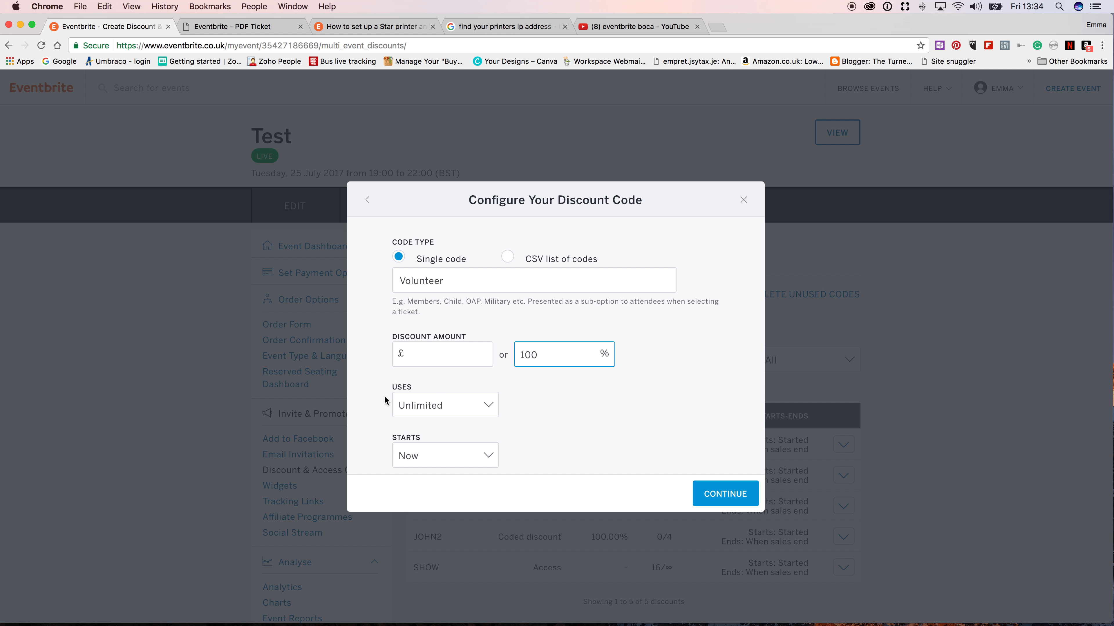
scroll(462, 405, "down", 2)
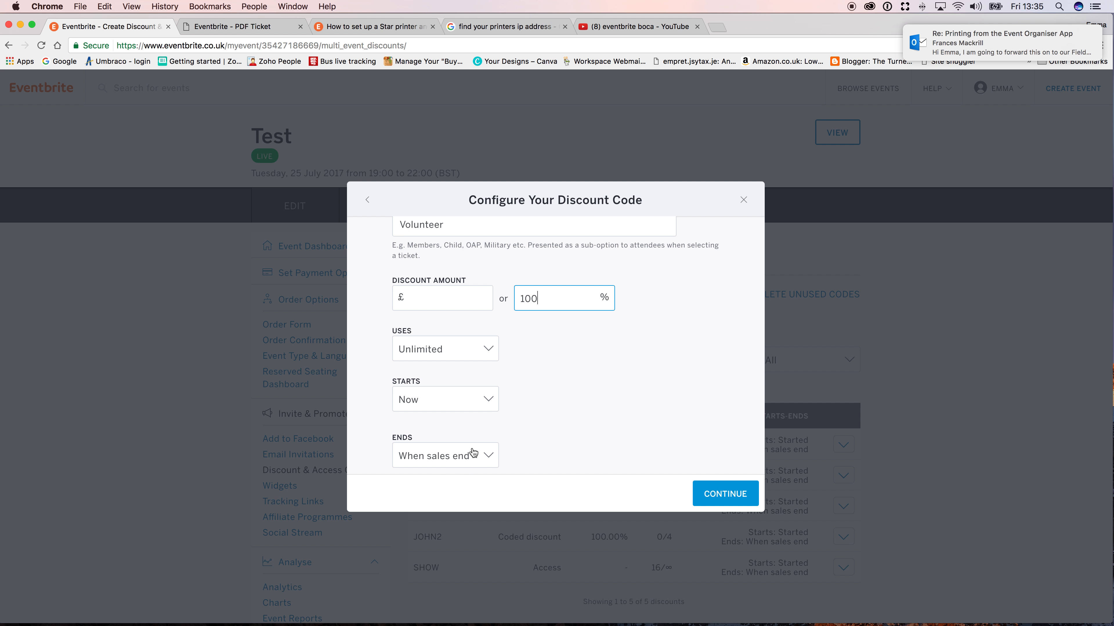
left_click(732, 495)
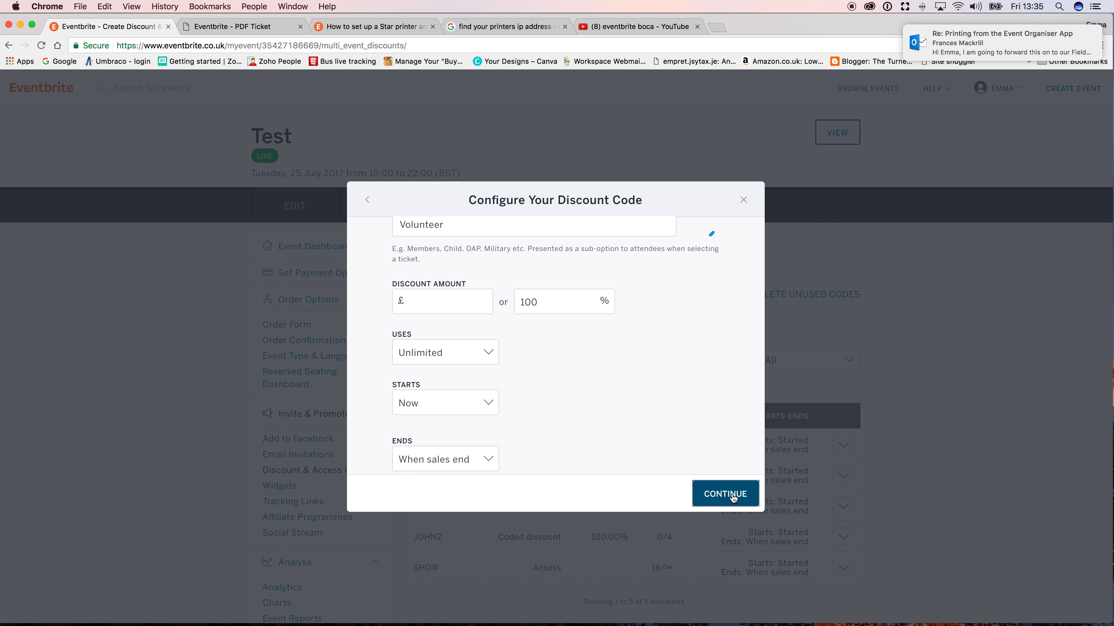
left_click(733, 495)
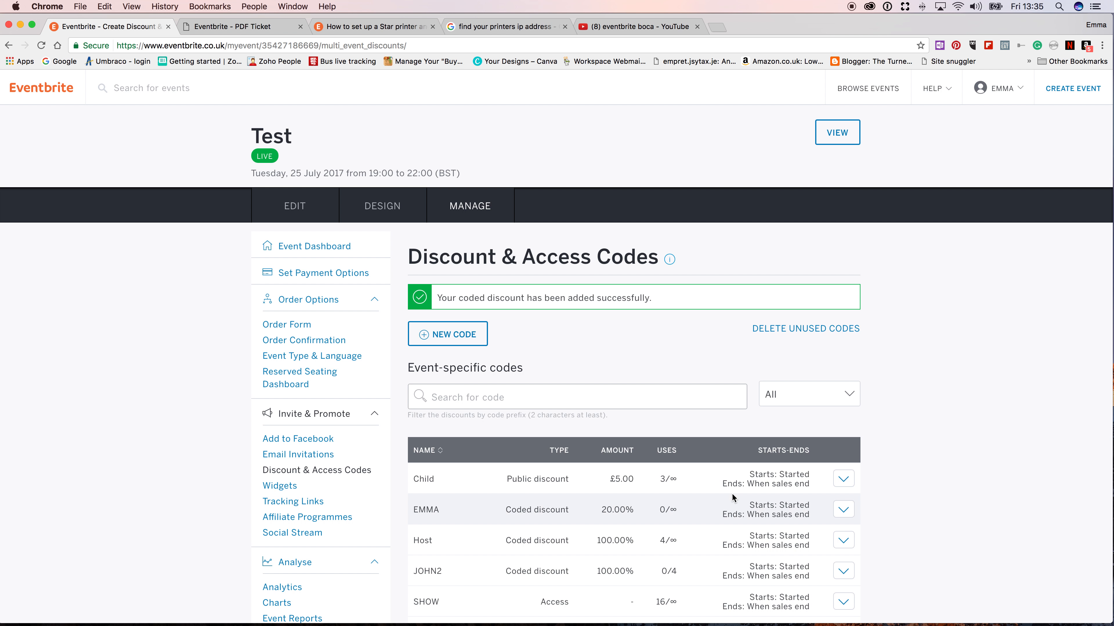
- Start another coded discount for this event only, restricted to the Ticket 1 and Ticket 2 types
scroll(594, 353, "down", 5)
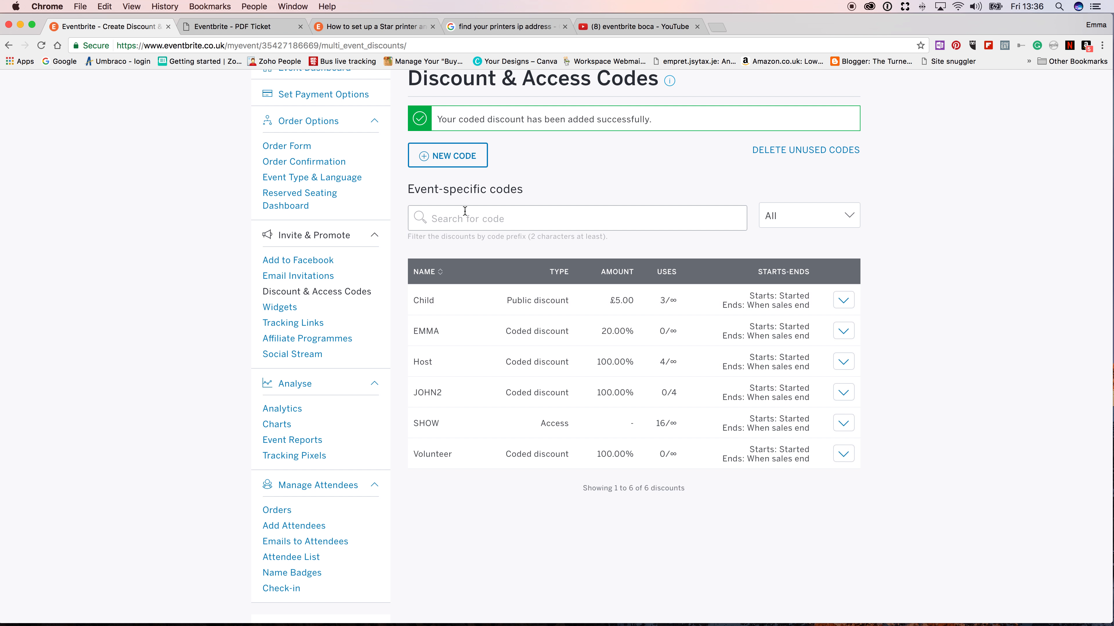
left_click(461, 157)
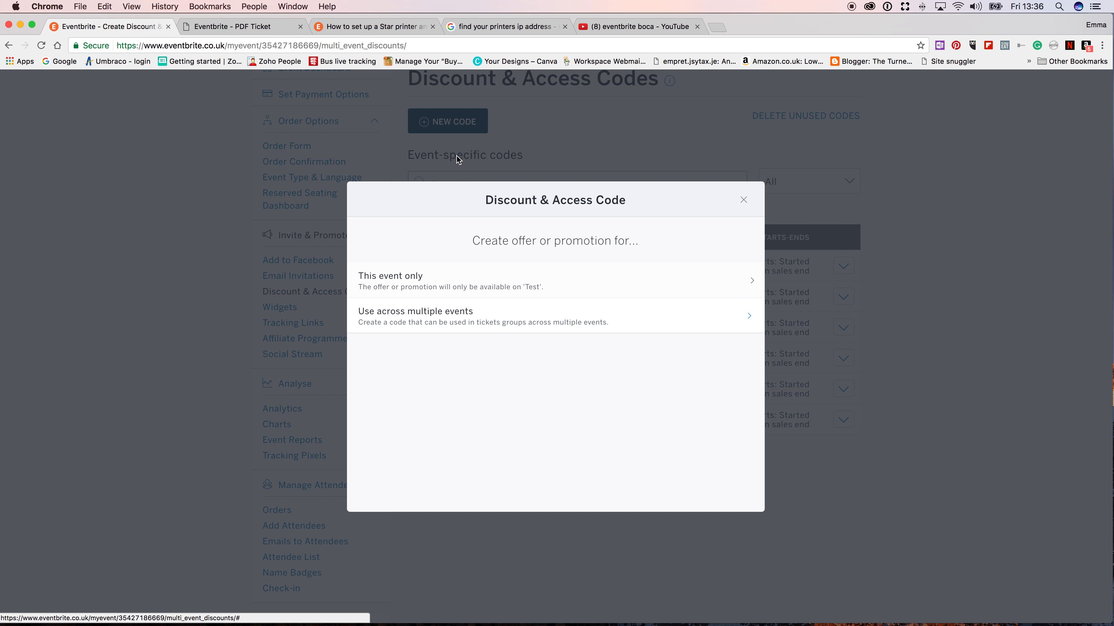
left_click(447, 278)
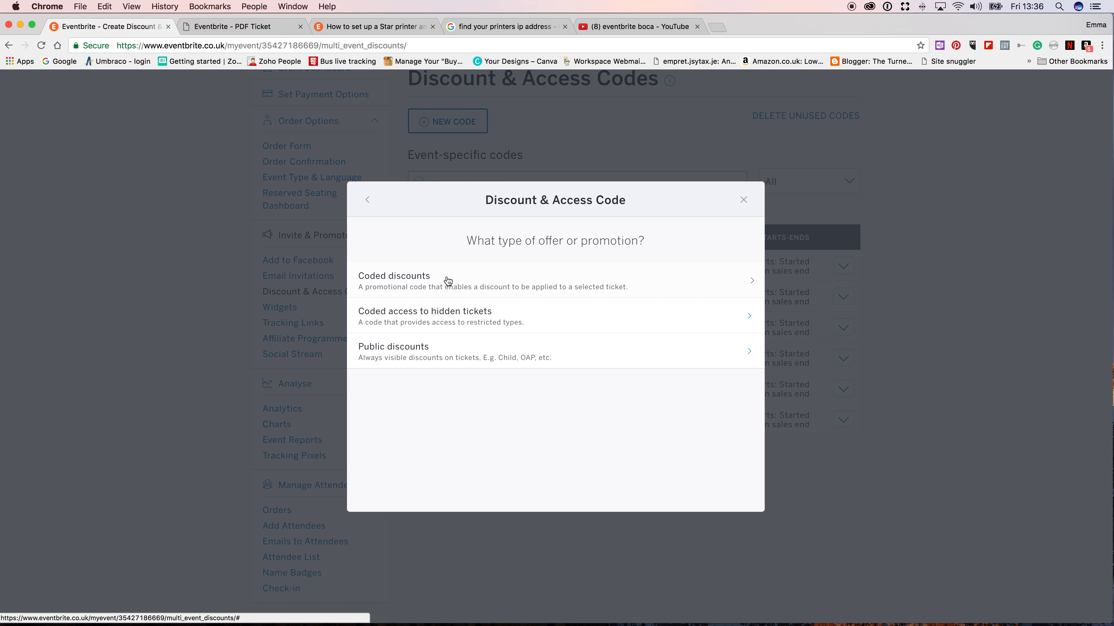
left_click(447, 280)
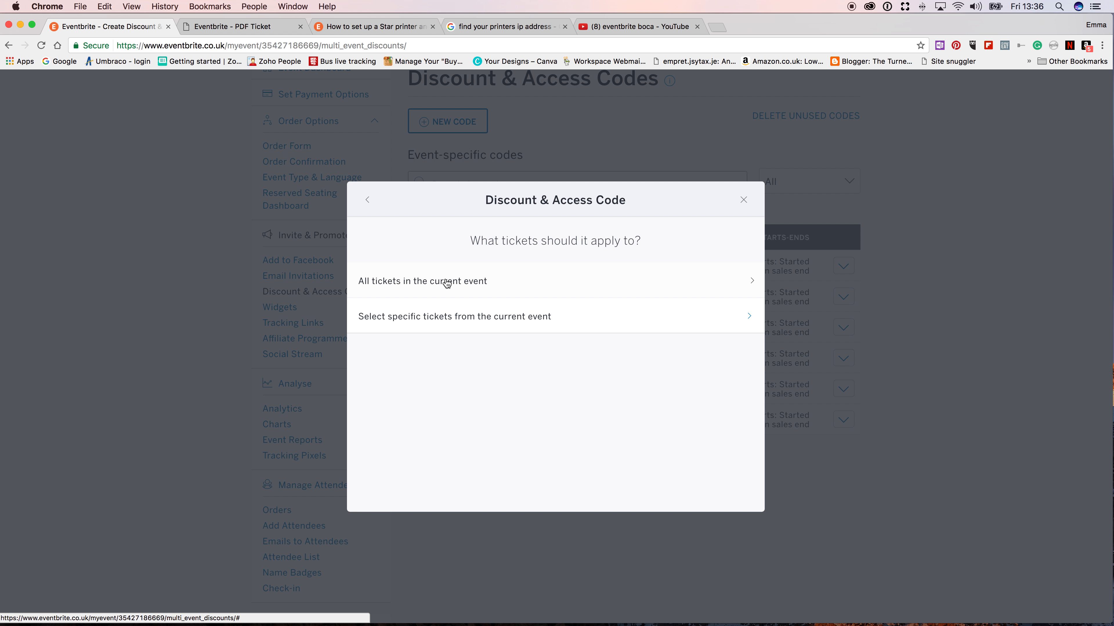
left_click(446, 318)
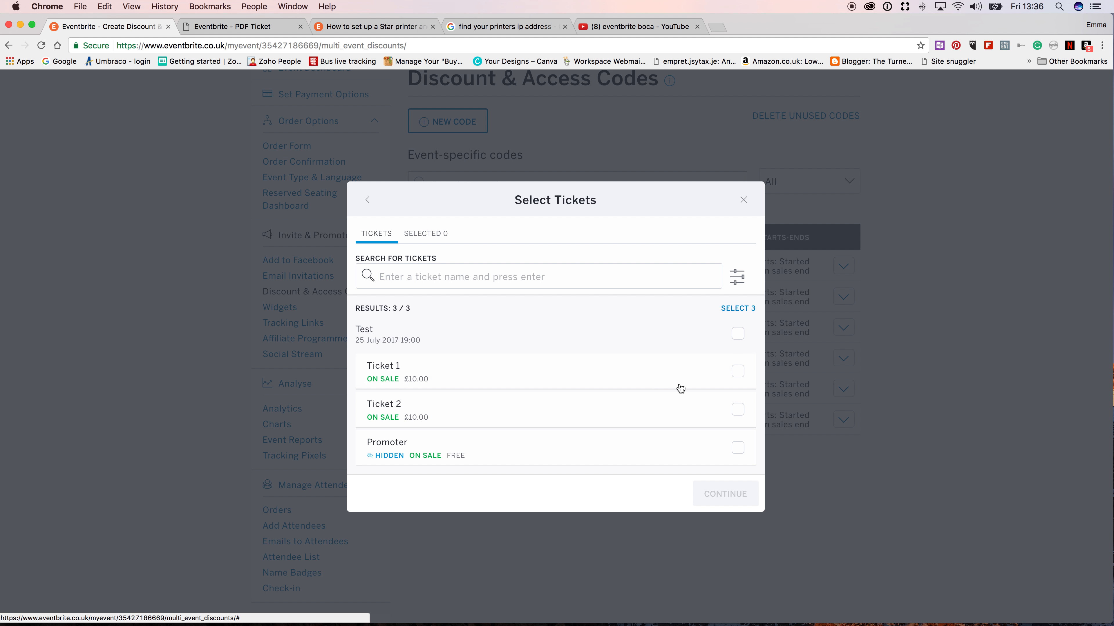
left_click(738, 371)
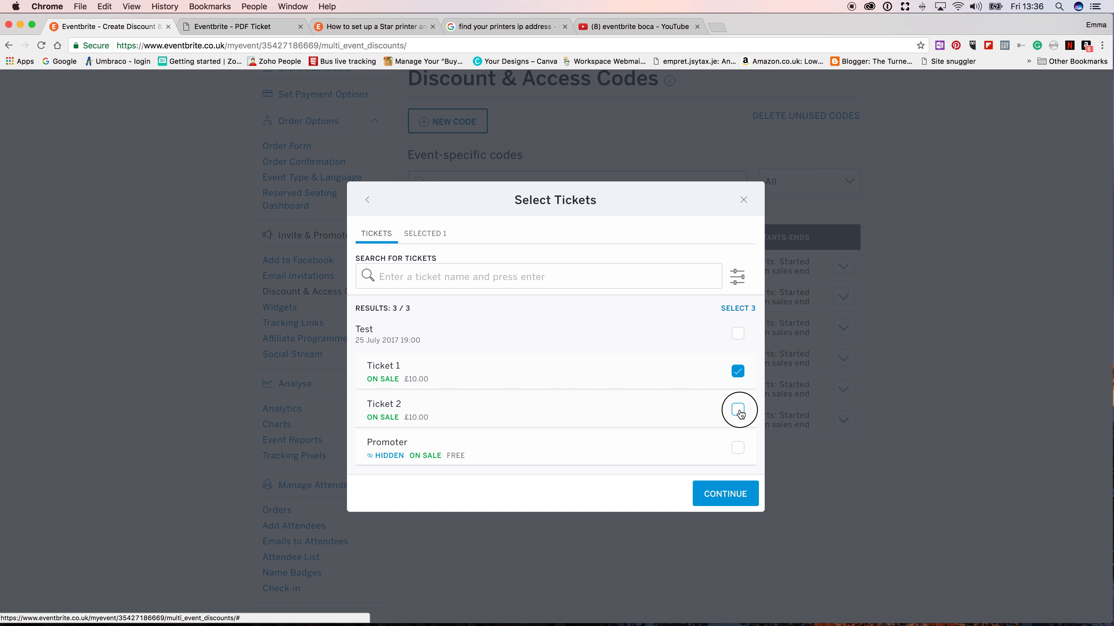
left_click(738, 410)
left_click(735, 500)
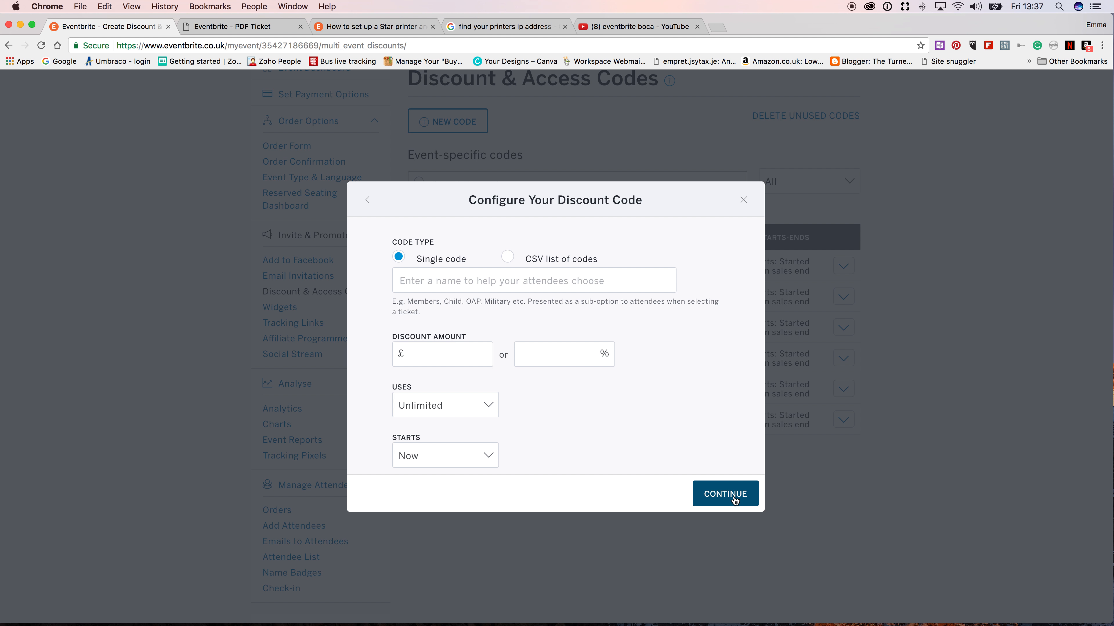
- Name the code Volunteer followed directly by the volunteer's first name, and set its discount to 100%
left_click(463, 282)
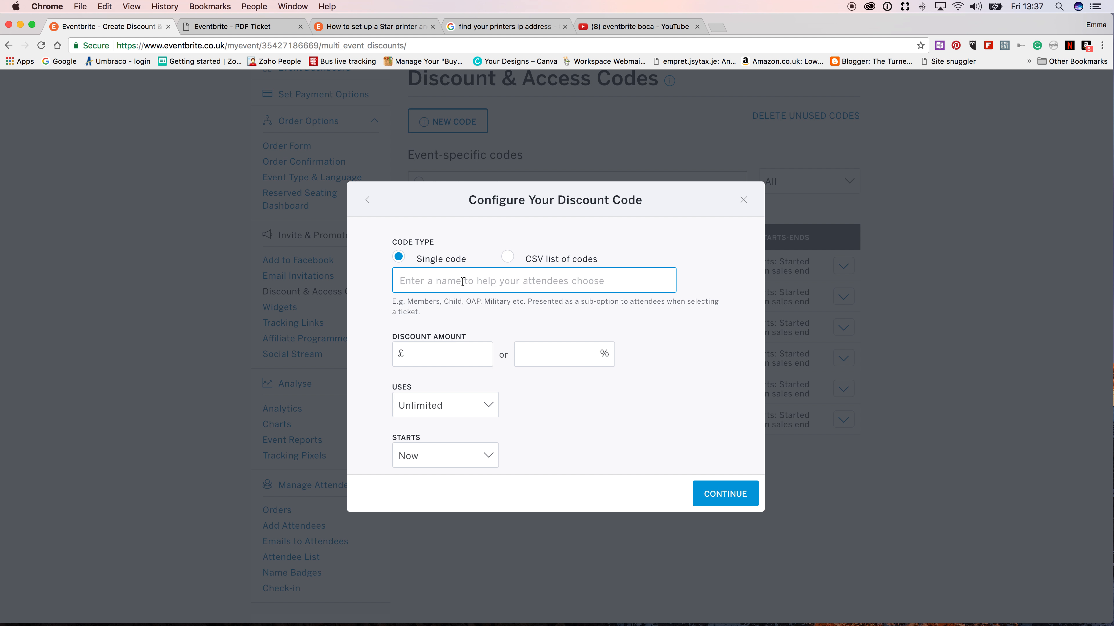
type("Vol")
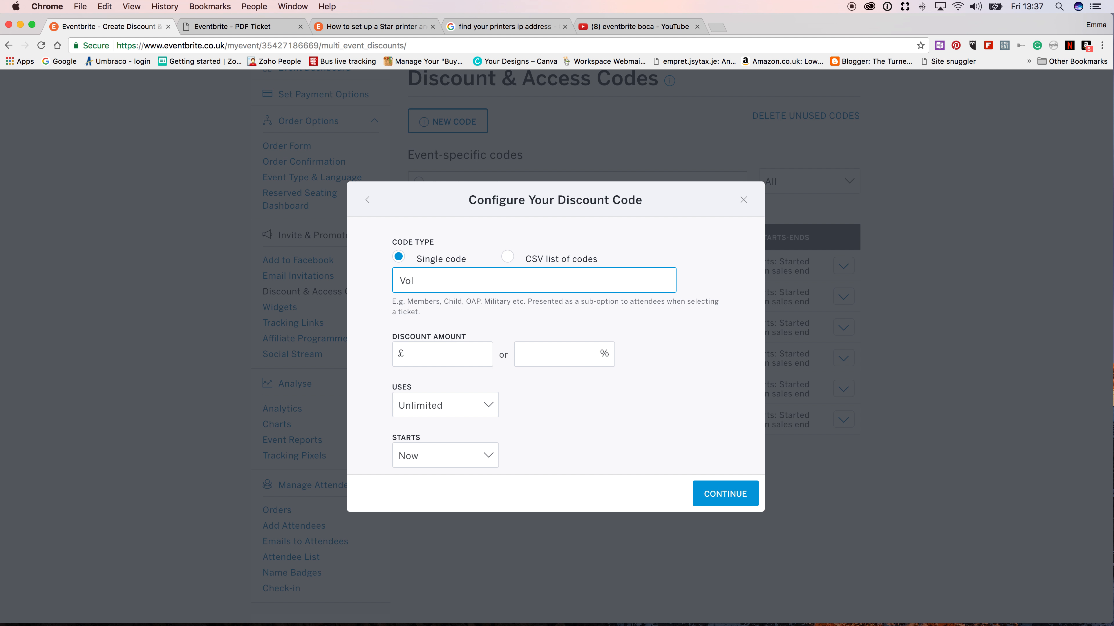
key("BackSpace")
key("BackSpace")
type("olunteeremma")
left_click(546, 364)
type("100")
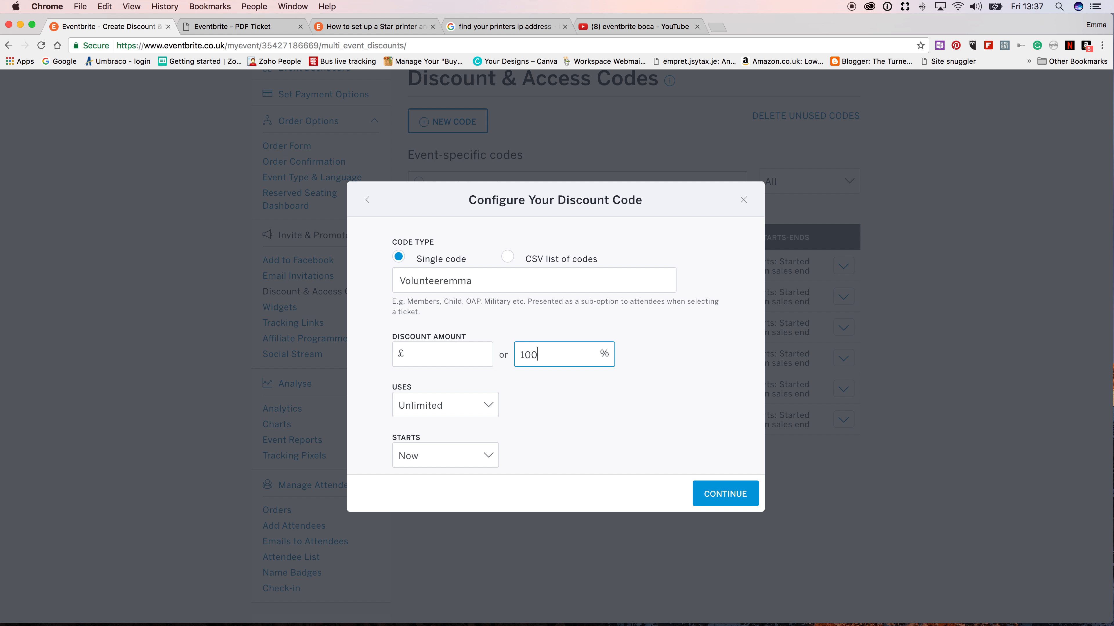
- Limit the personalised volunteer code to 2 uses and save it
left_click(461, 404)
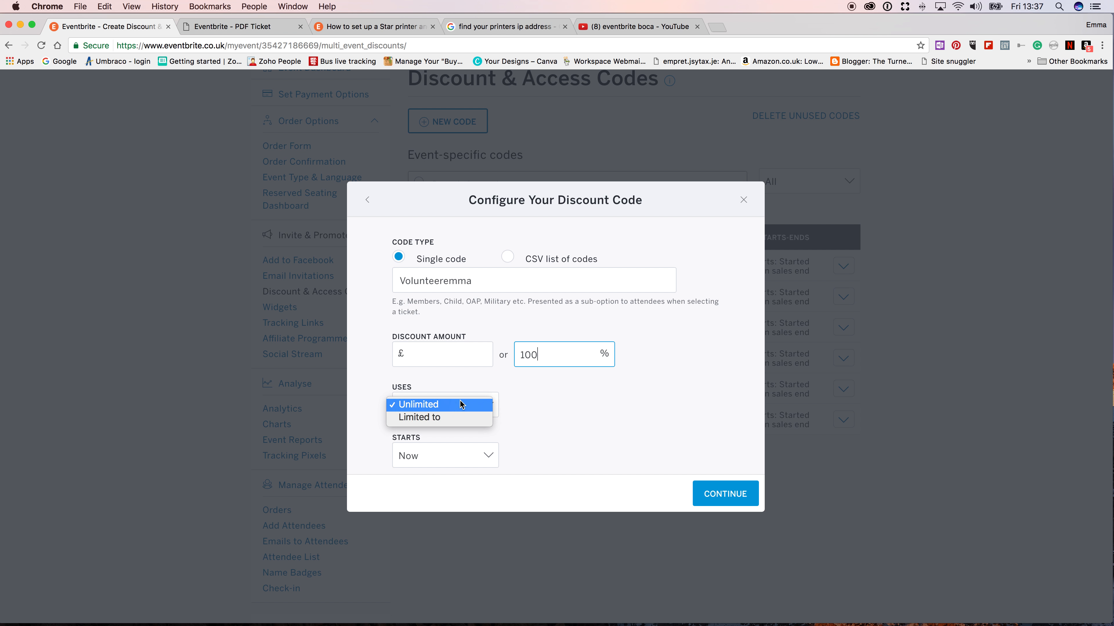
left_click(456, 419)
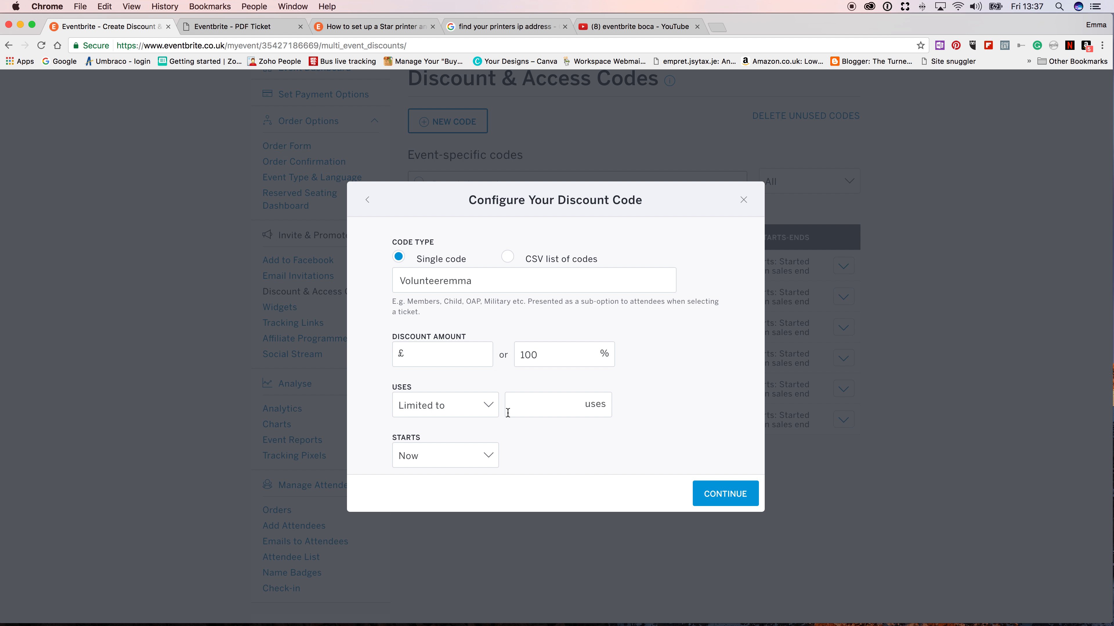
left_click(527, 406)
type("2")
scroll(463, 421, "down", 3)
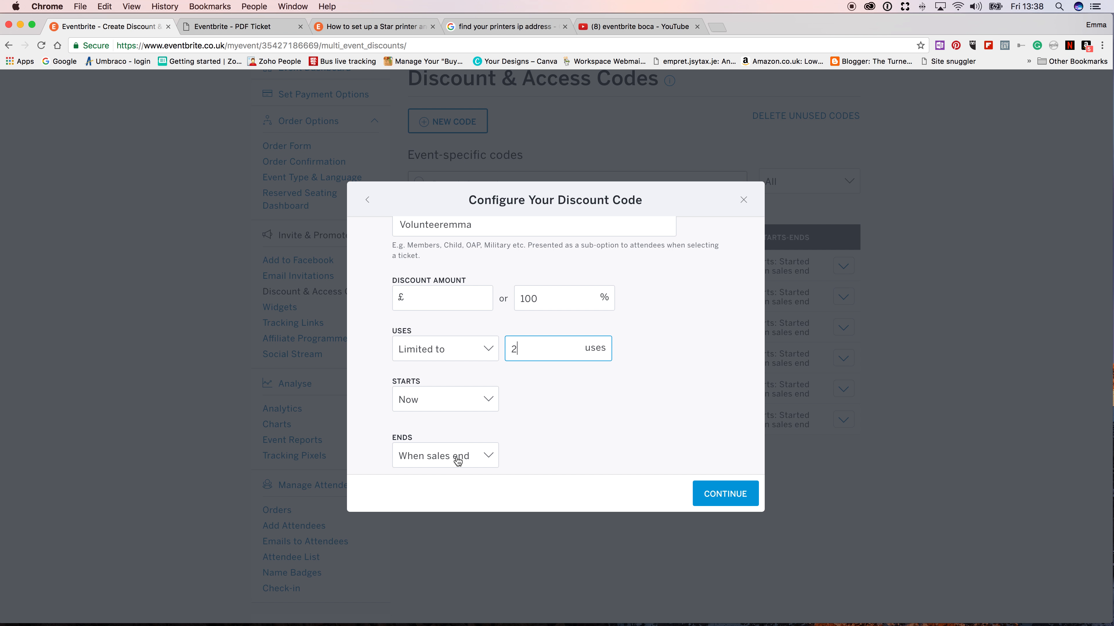
left_click(720, 495)
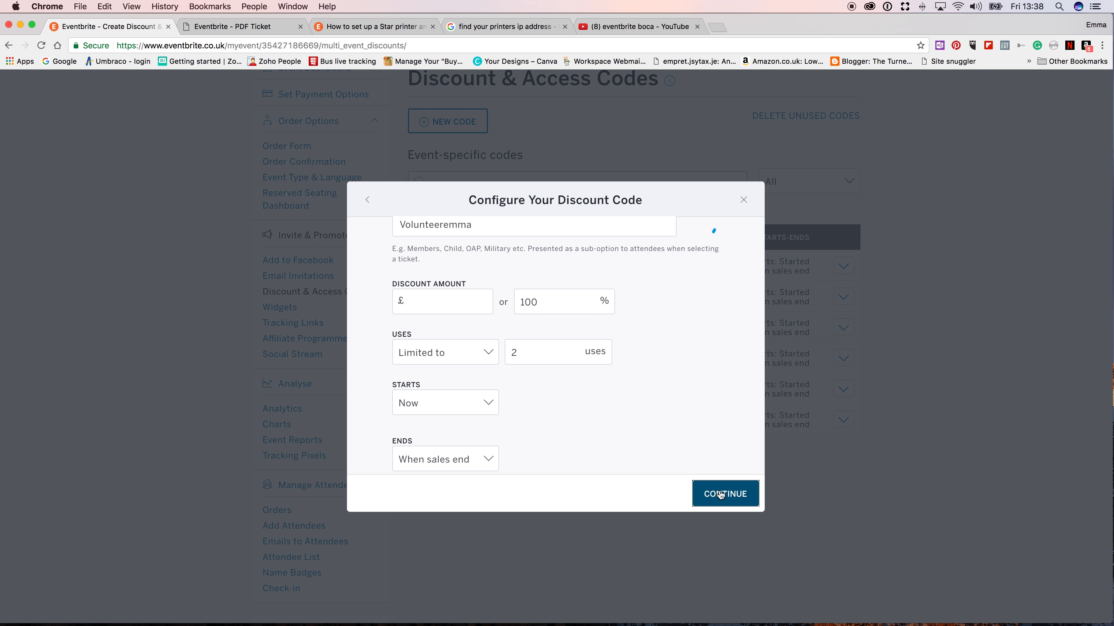
left_click(723, 495)
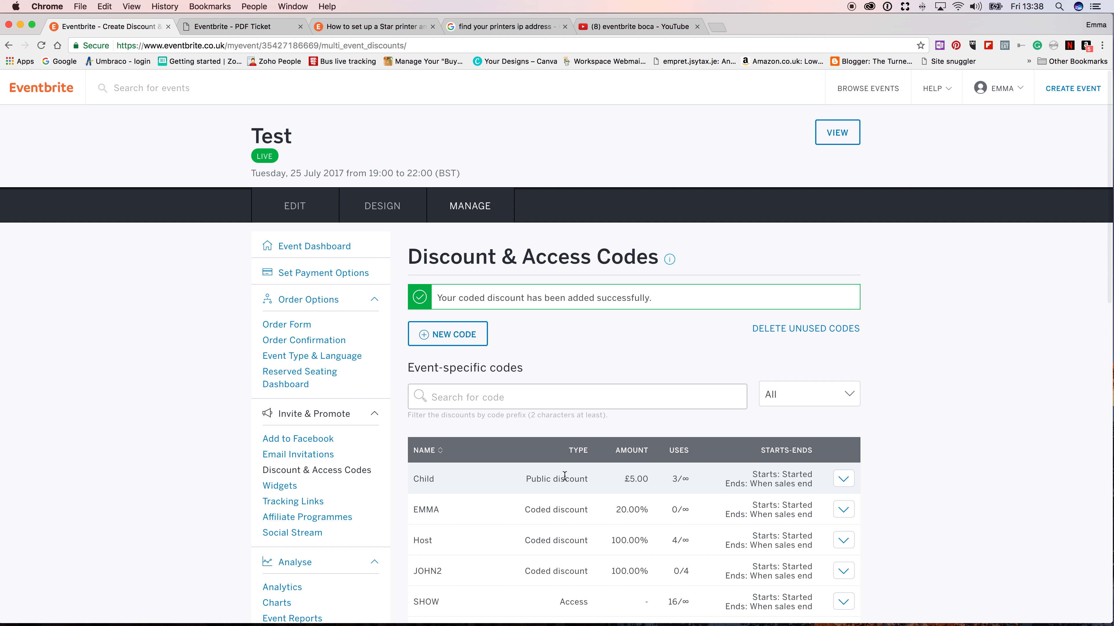
- Reconfigure the personalised volunteer code to be limited to 4 uses, and save the change
scroll(531, 474, "down", 3)
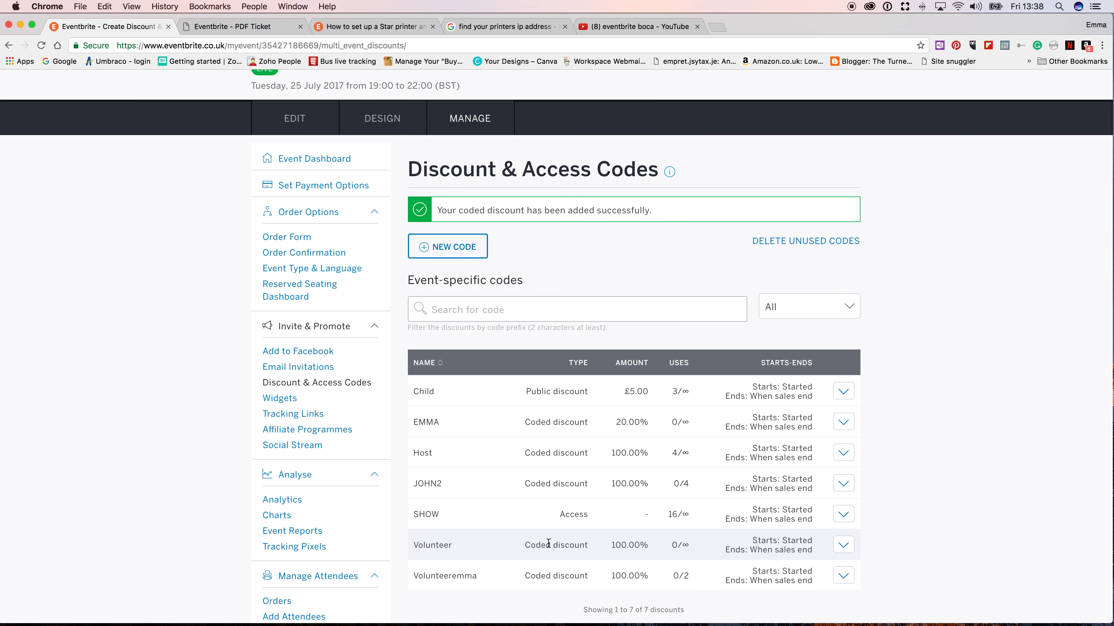
scroll(548, 544, "down", 1)
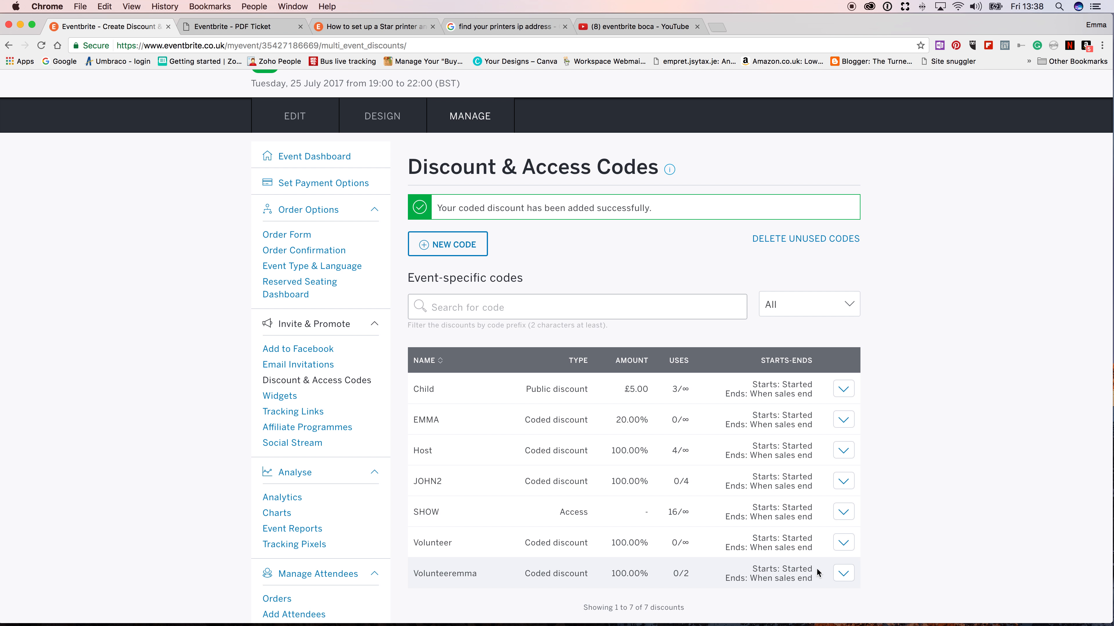
left_click(842, 574)
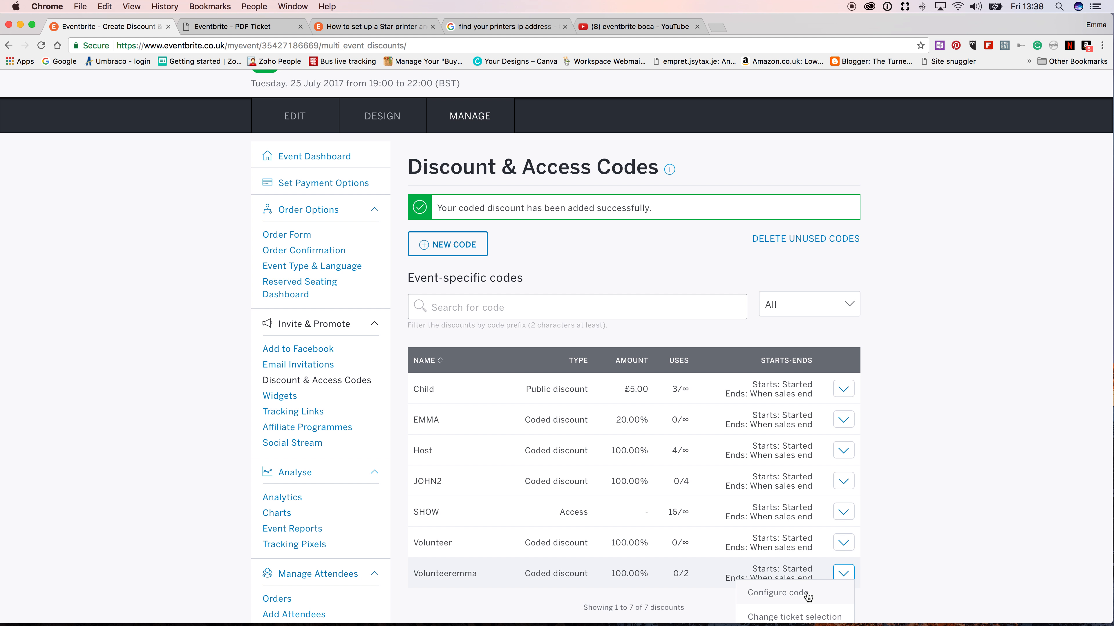
left_click(782, 594)
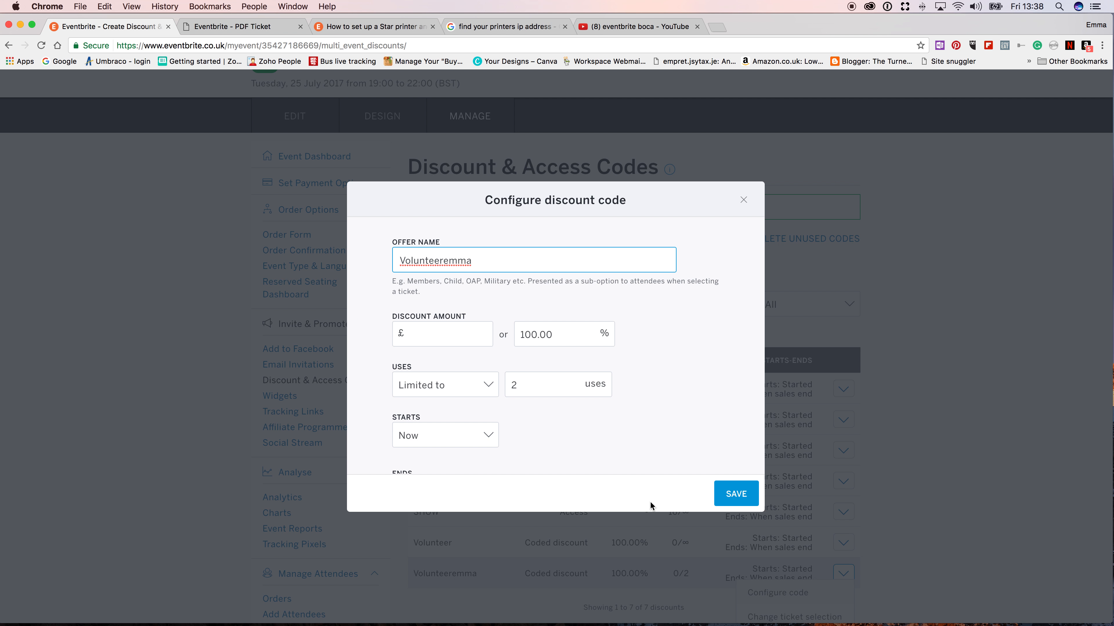
left_click(517, 386)
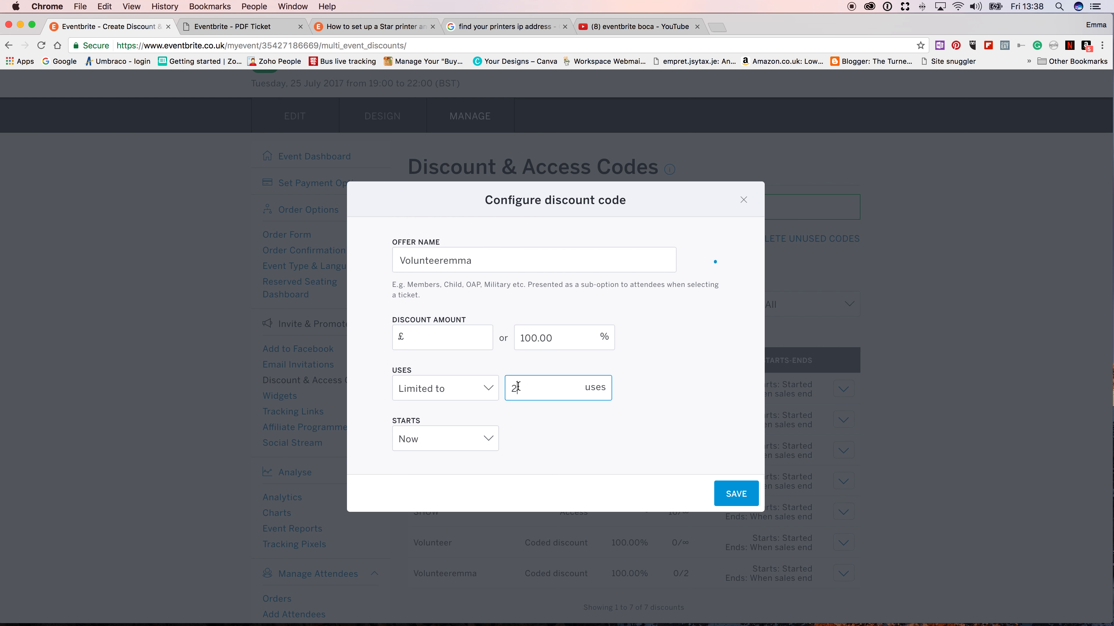
key("BackSpace")
type("4")
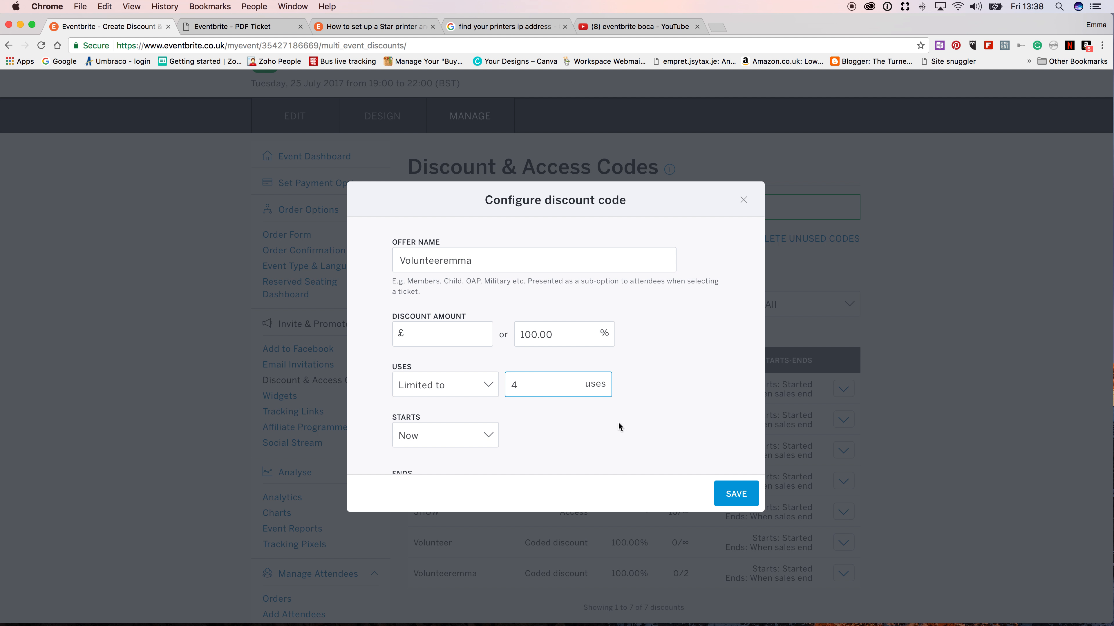
left_click(734, 492)
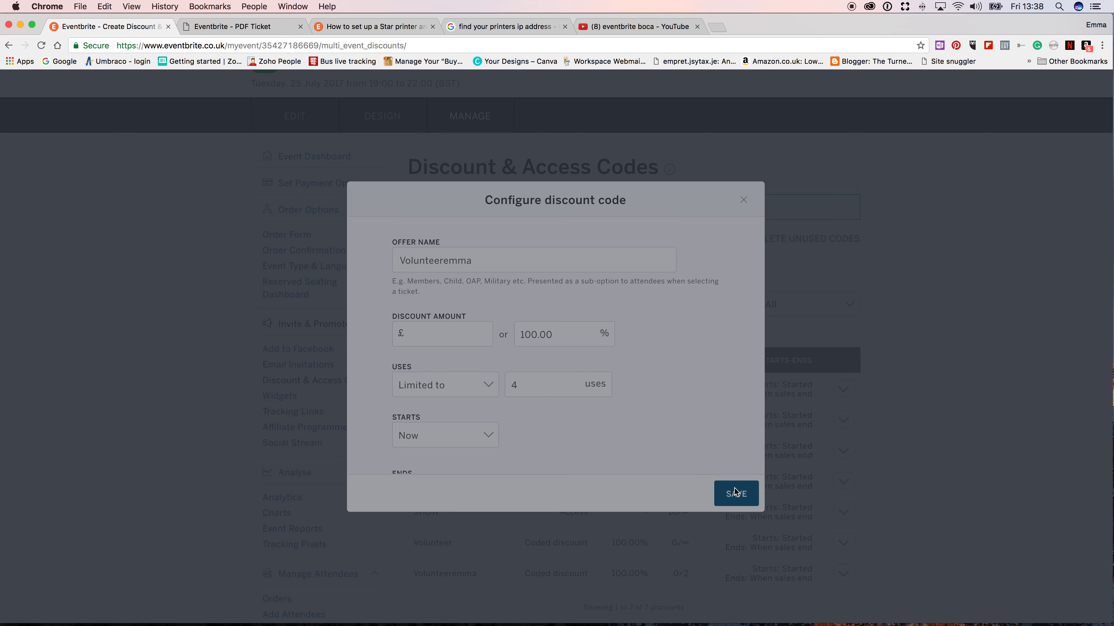
left_click(524, 248)
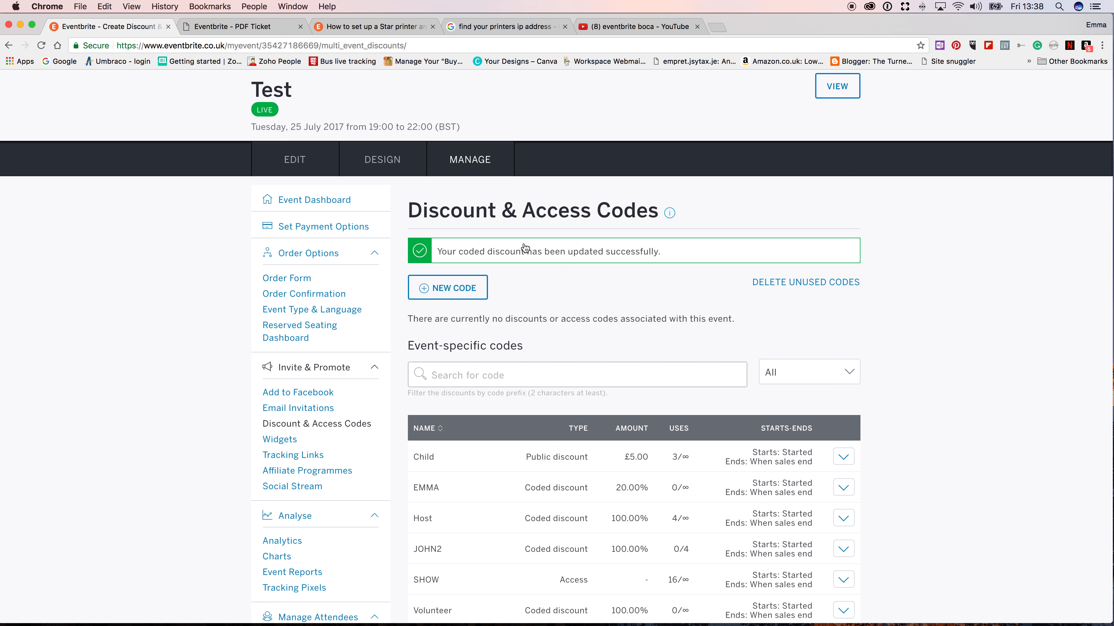
scroll(603, 384, "down", 4)
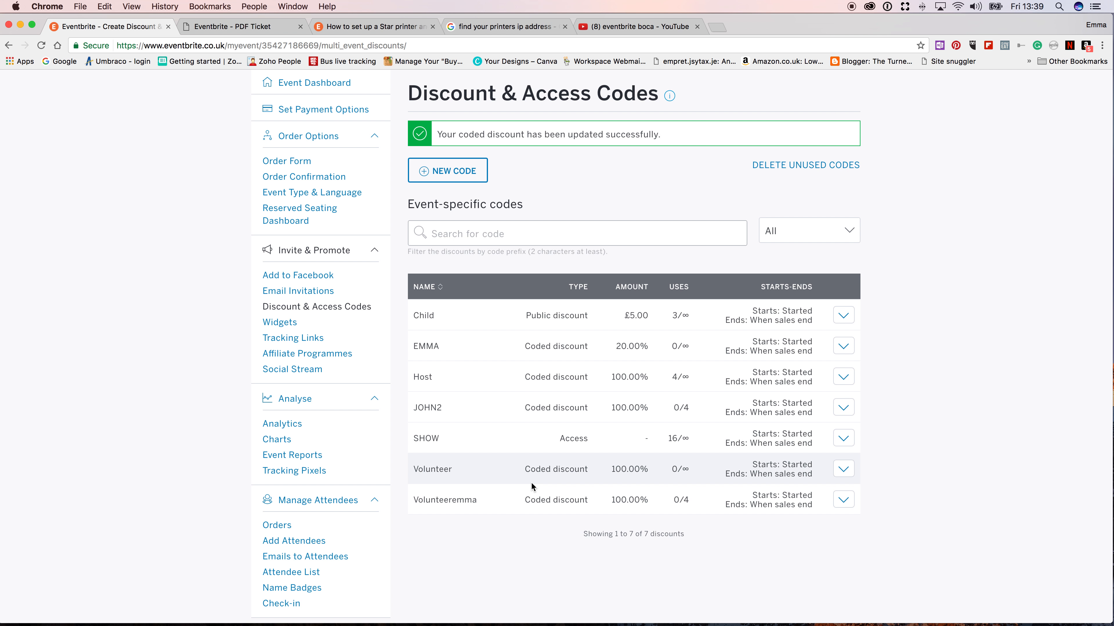
scroll(531, 482, "up", 2)
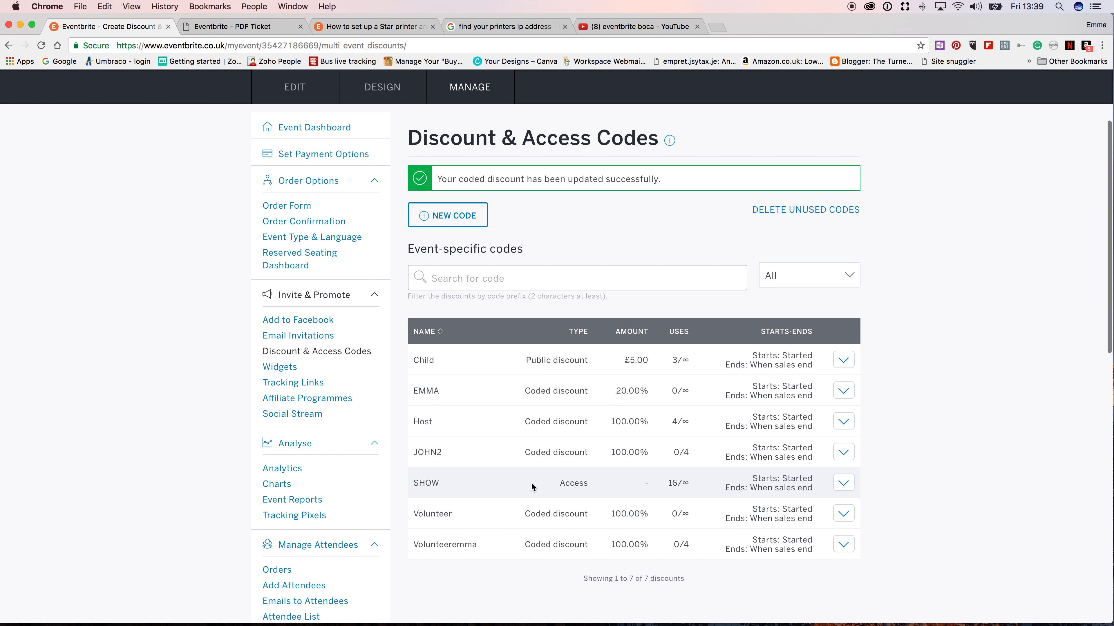